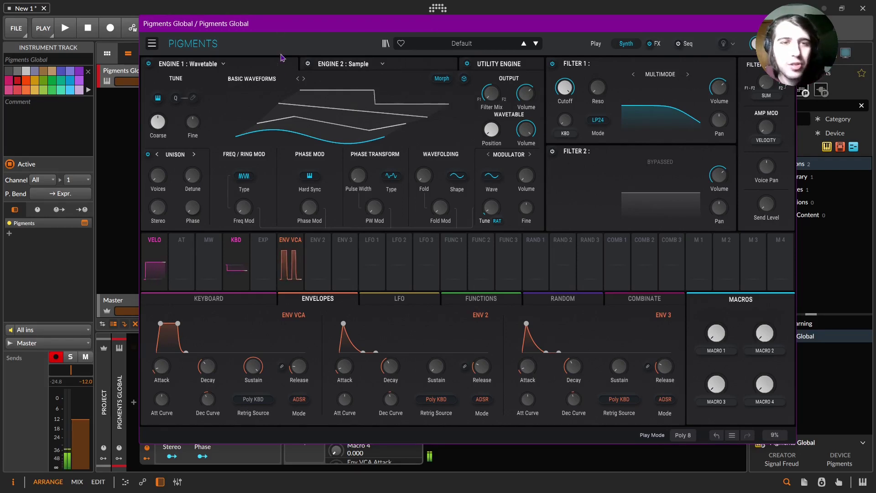
Step: Move the Pigments window clear of the track header and load the Confused Saw wavetable from SF - 2048 into Engine 1
drag(282, 28, 283, 33)
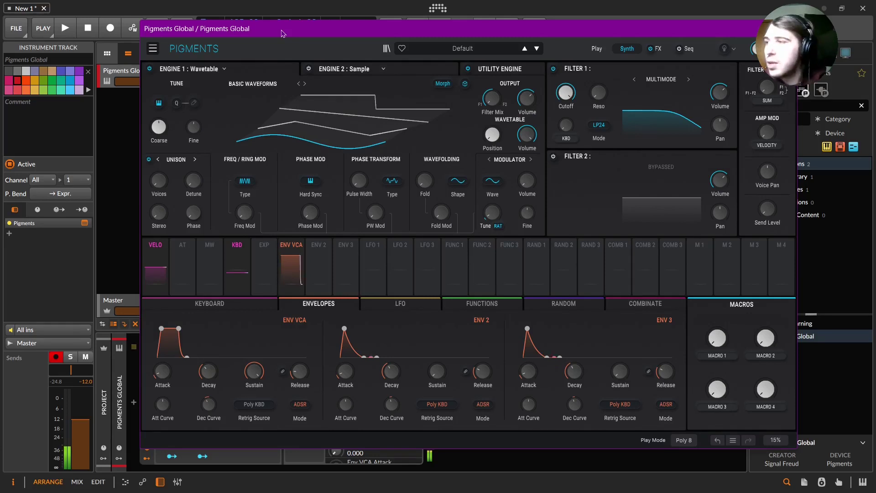
drag(283, 33, 316, 19)
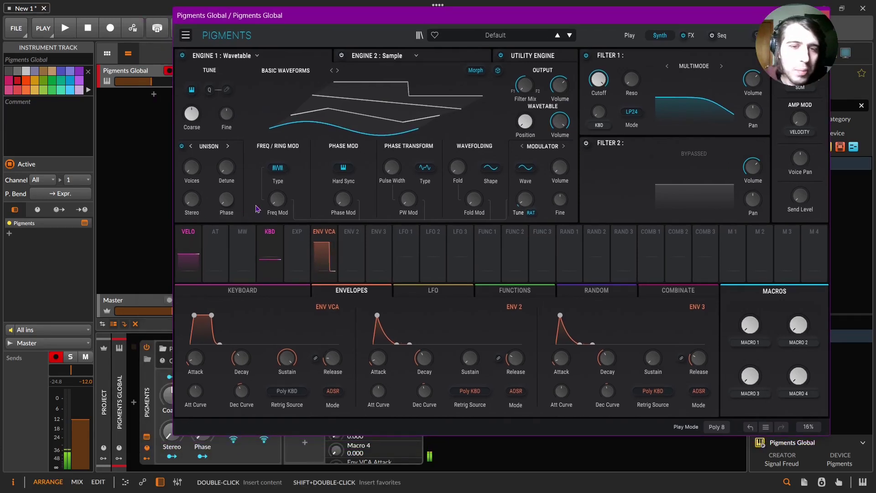
click(275, 70)
scroll(297, 173, down, 3)
click(279, 187)
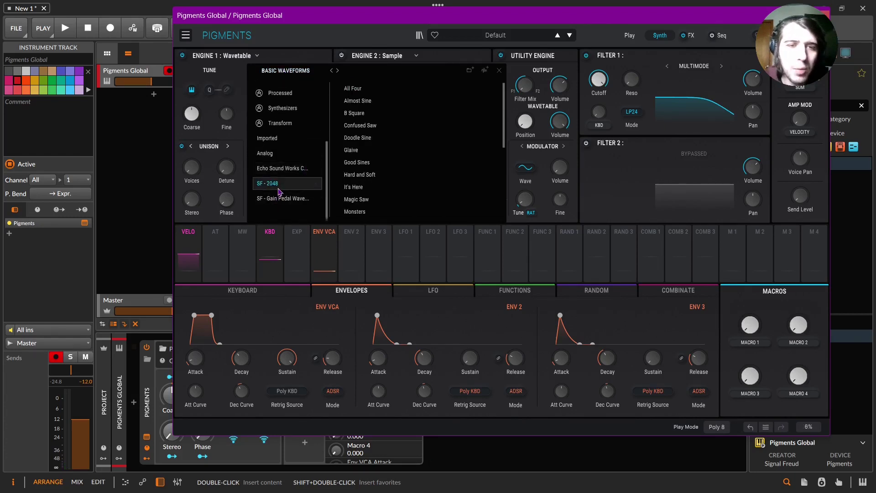
scroll(378, 151, down, 2)
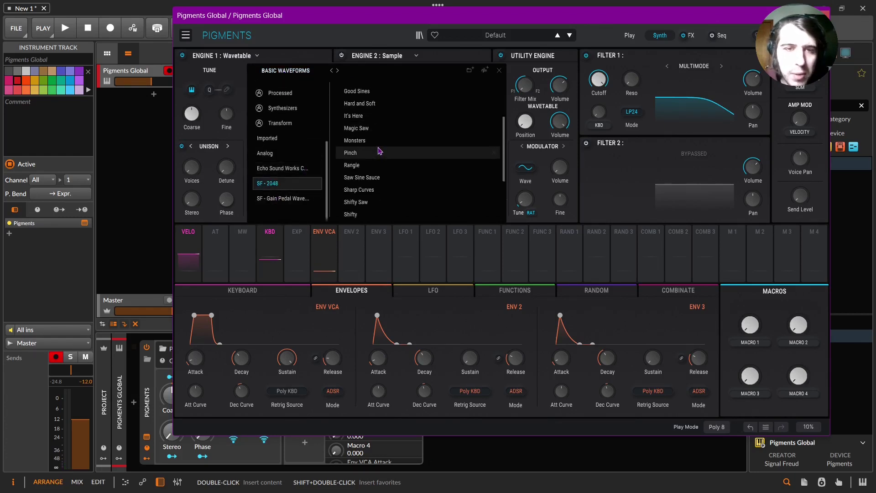
click(299, 199)
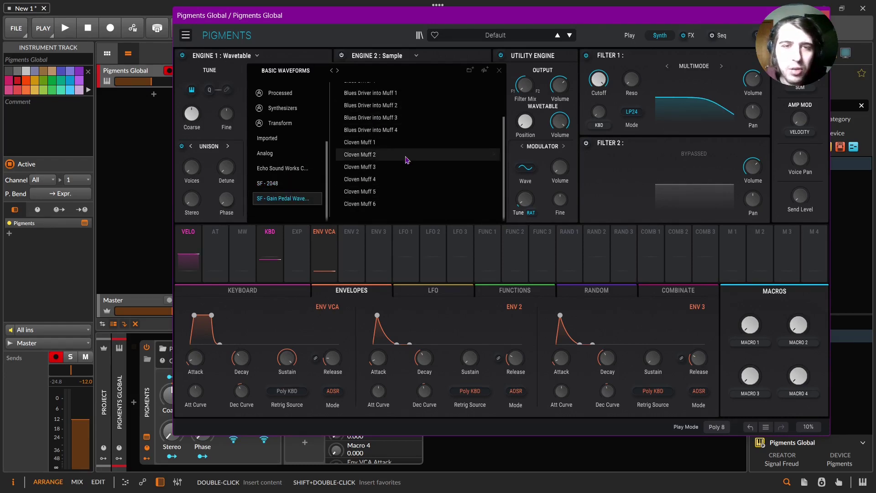
click(281, 184)
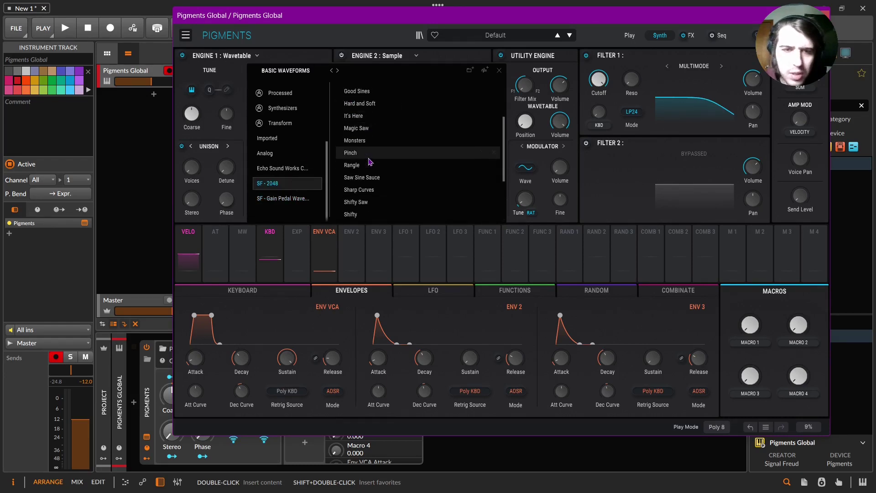
scroll(371, 168, down, 2)
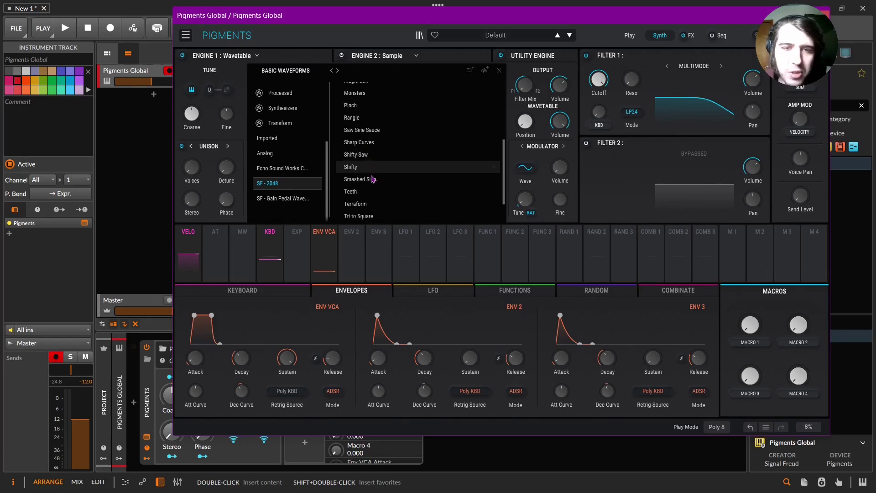
click(372, 125)
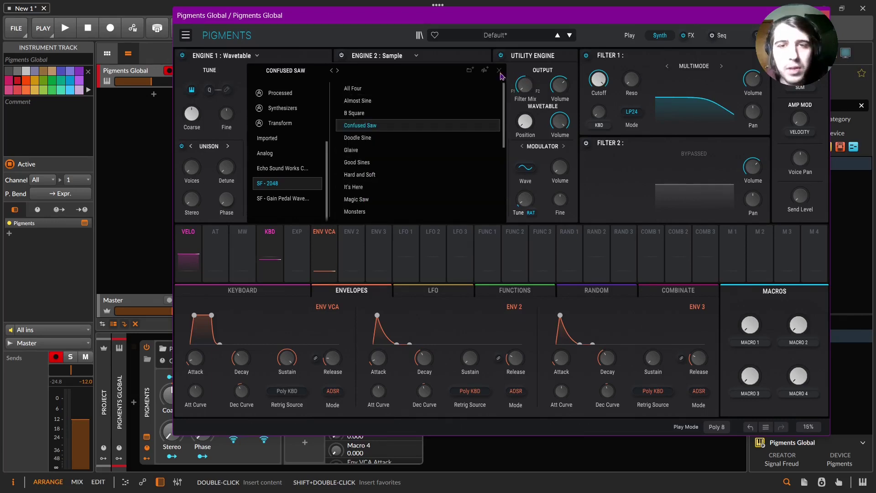
click(501, 72)
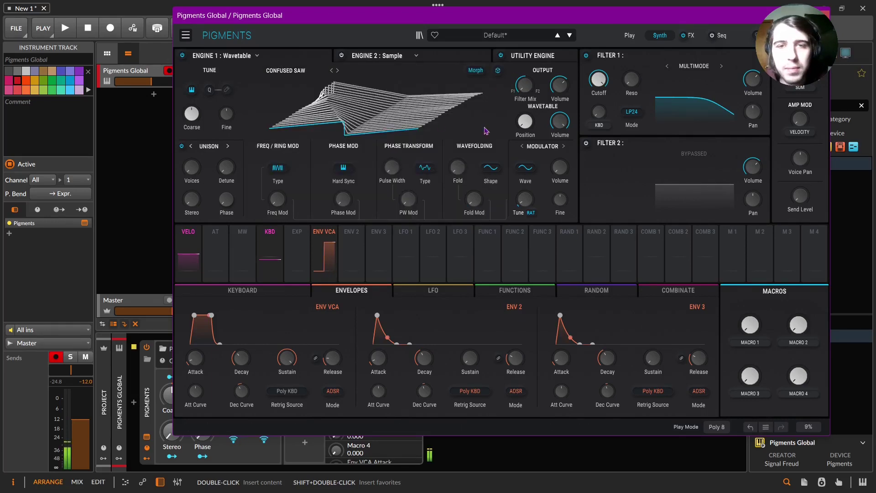
Step: Adjust Engine 1's wavetable position and set the Env 2 modulation of Filter 1's resonance to about -0.29
drag(525, 121, 525, 117)
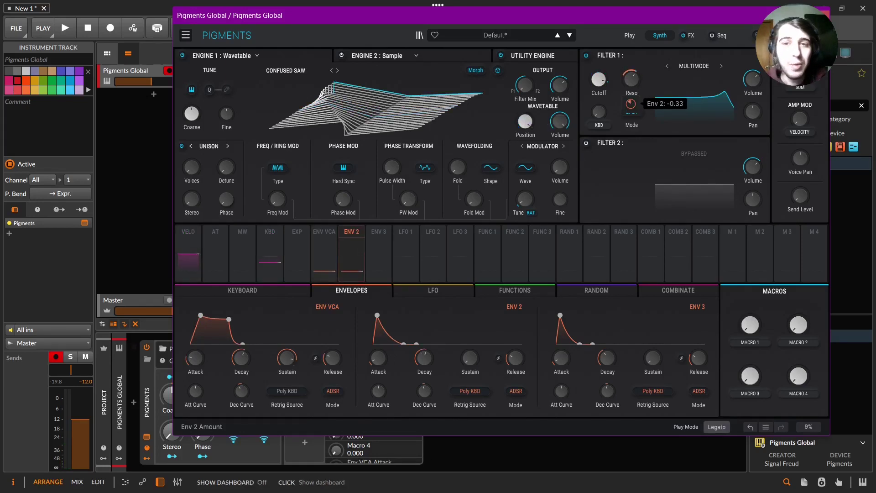
mouse_move(626, 85)
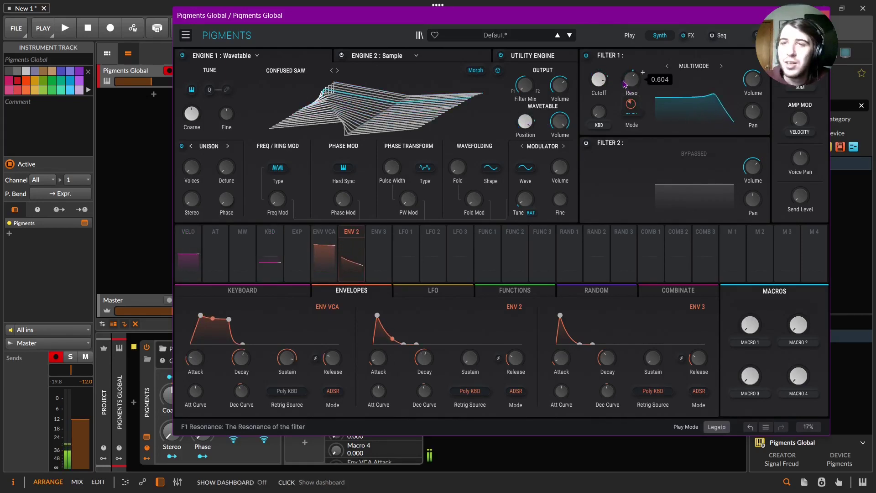
drag(631, 103, 631, 114)
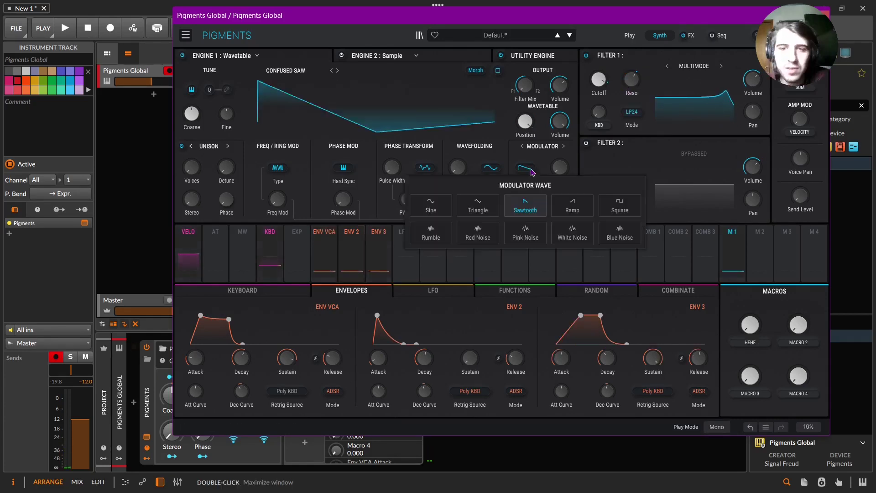
click(570, 201)
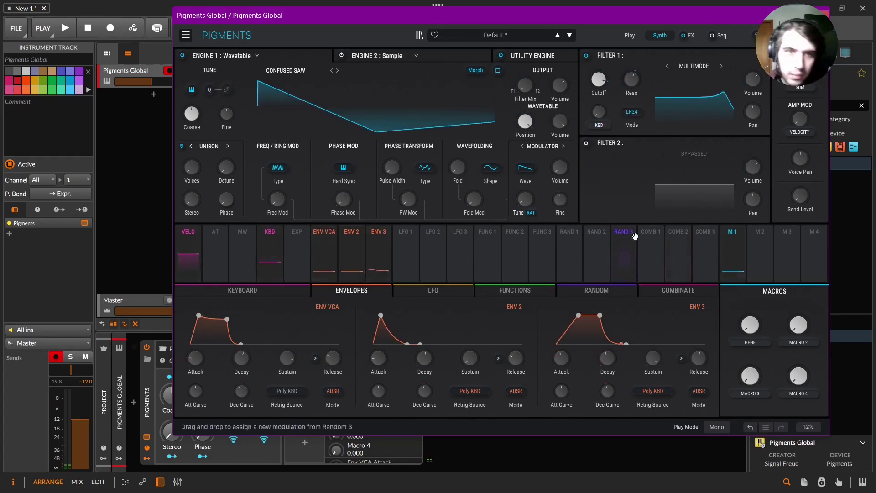
Step: Show the synth's effects and bypass and re-enable the compressor to compare the sound
click(691, 35)
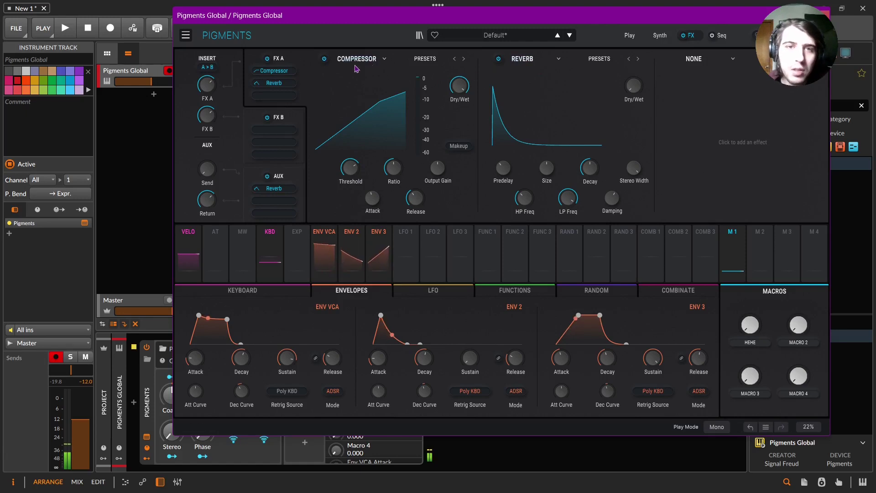
click(324, 59)
click(324, 59)
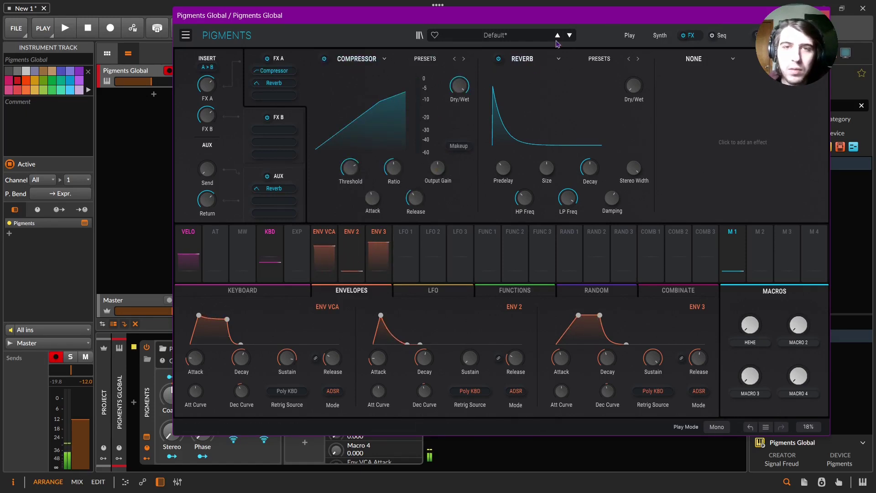
Step: Search the device browser for HORN and add the HAnalogStageMK2 plug-in after Pigments, with its window moved up
text(HORN)
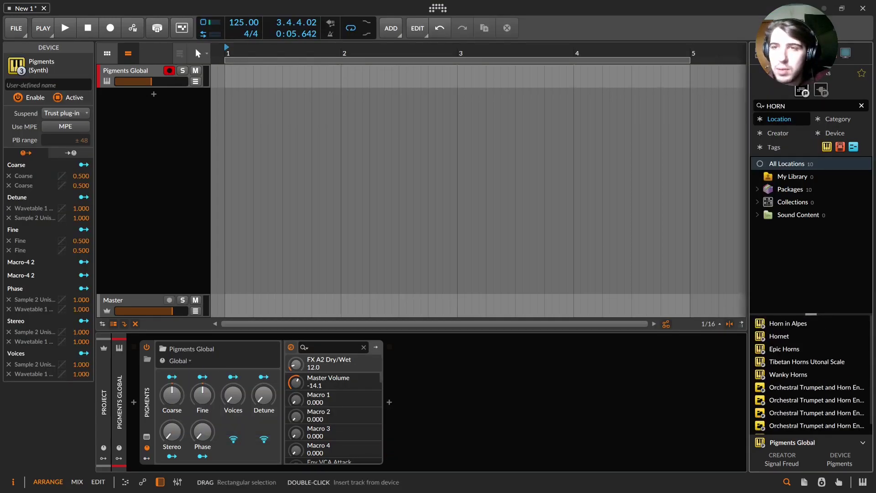
click(772, 53)
drag(817, 350, 626, 371)
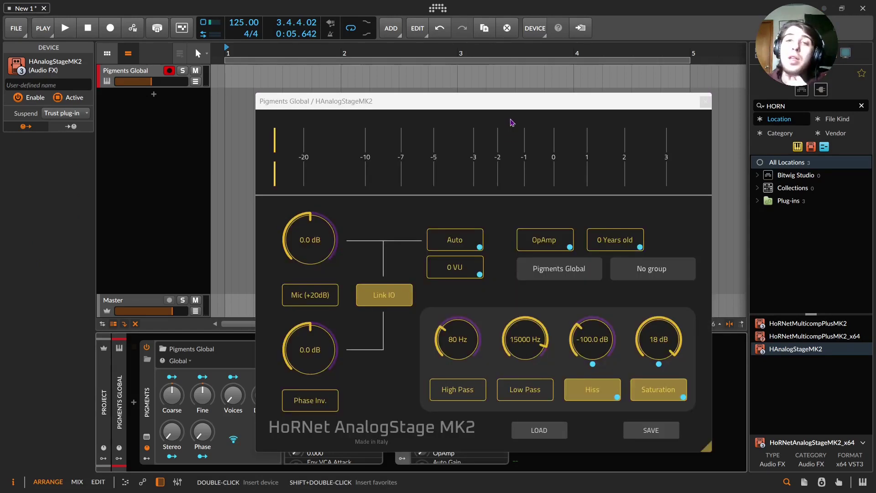
drag(512, 102, 557, 11)
Step: Examine the sound's spectrum in the master track's SPAN analyzer while switching HAnalogStageMK2 on and off, and close the analyzer
click(139, 300)
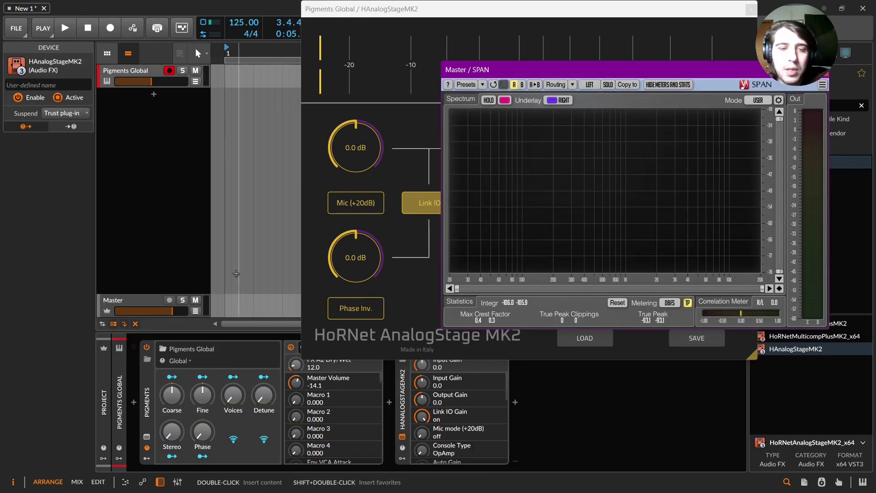
drag(332, 7, 550, 186)
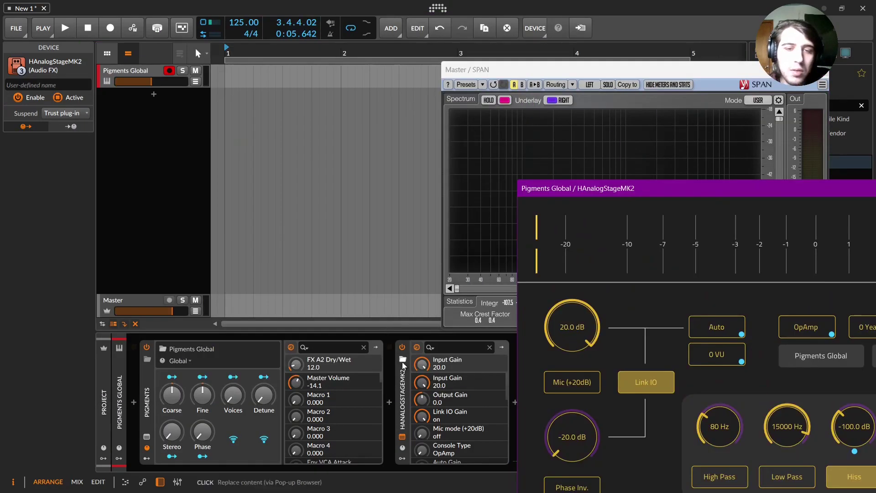
drag(501, 66, 391, 49)
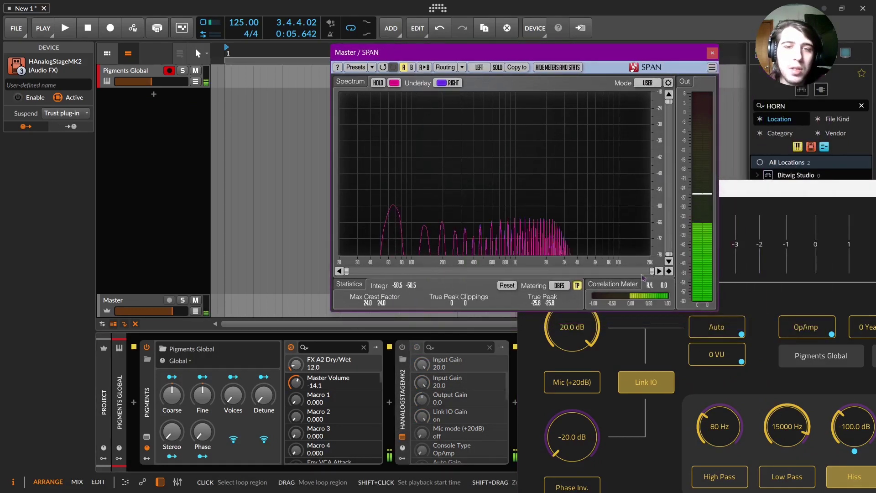
click(402, 348)
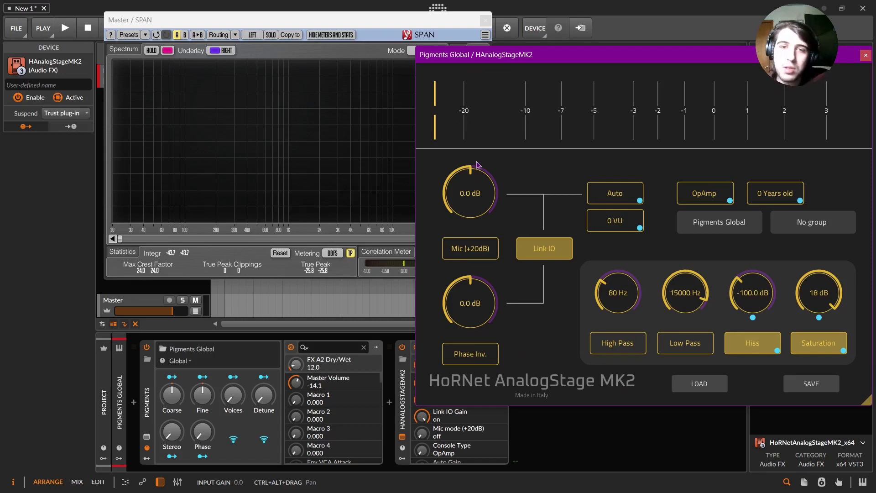
click(485, 21)
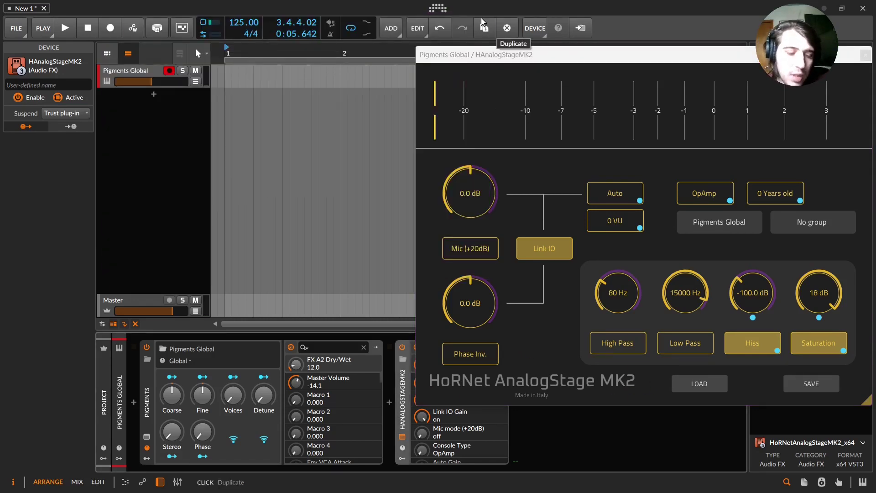
Step: Raise the HAnalogStageMK2 input gain on the Pigments Global track to 20 dB
click(153, 72)
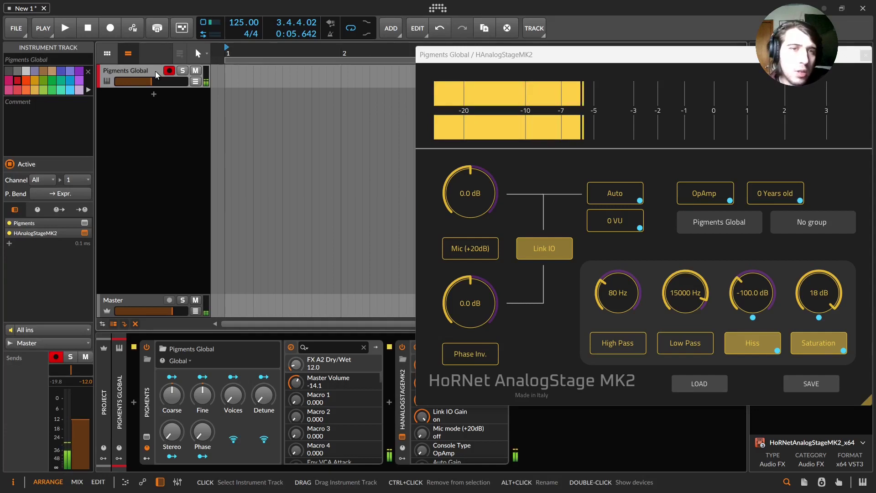
mouse_move(493, 184)
mouse_down()
mouse_move(492, 155)
mouse_move(479, 169)
mouse_move(494, 169)
mouse_up()
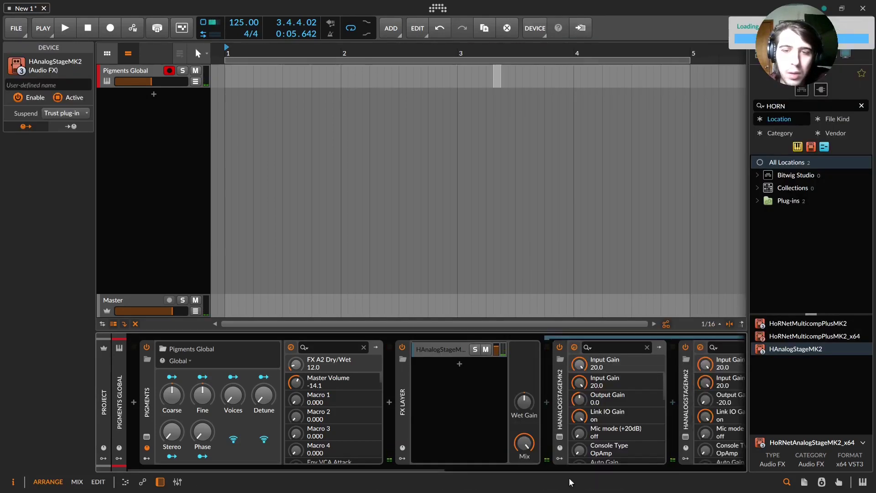
Step: Examine the chained HAnalogStageMK2 instances inside the FX Layer and the level meter of one of them
drag(425, 464, 716, 459)
click(713, 438)
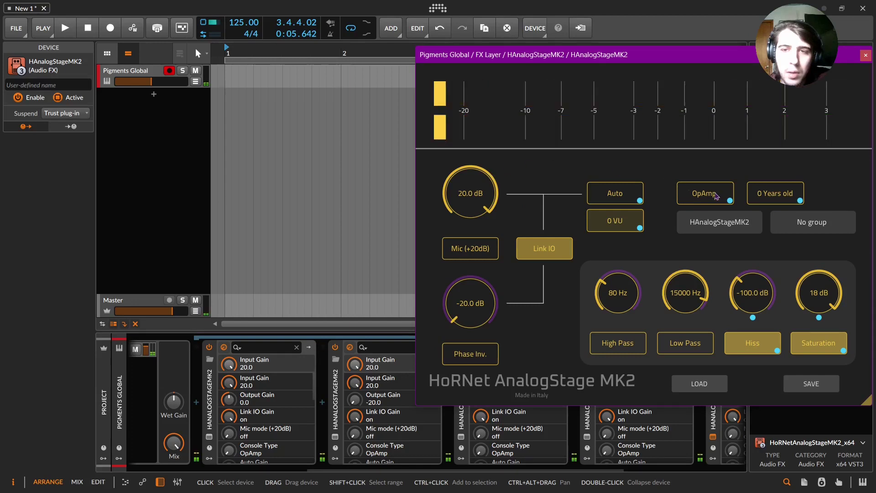
click(866, 55)
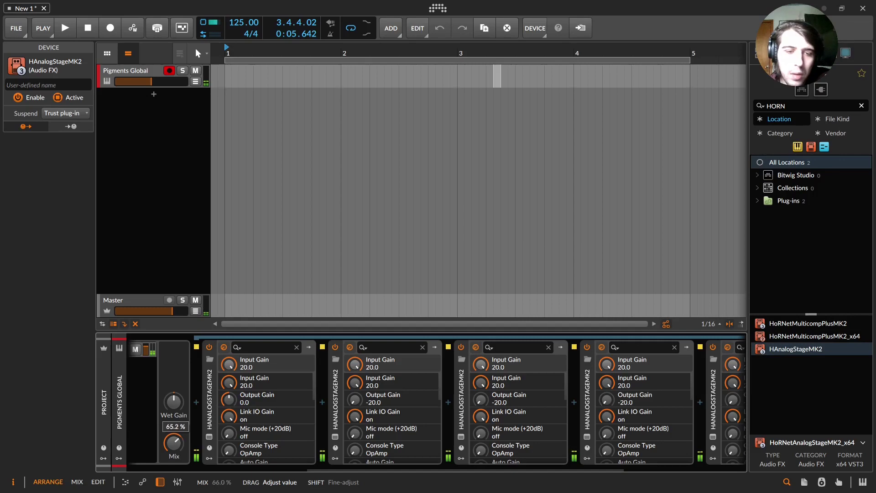
drag(399, 467, 361, 464)
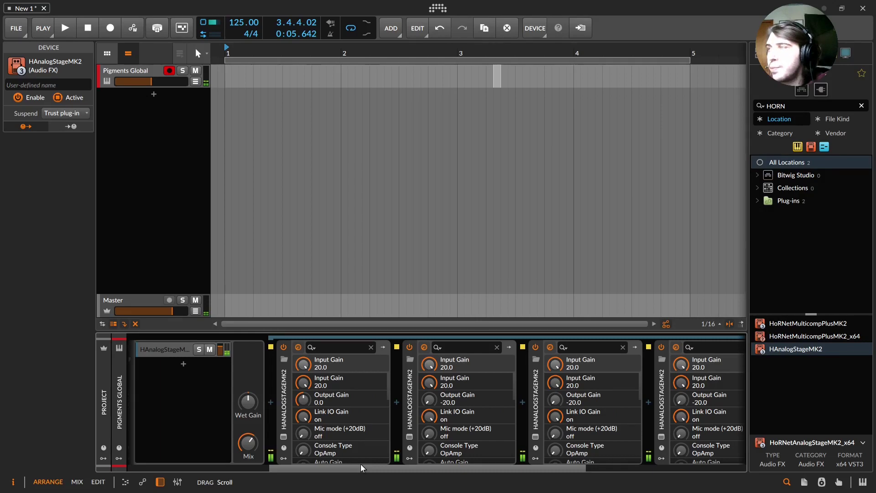
drag(361, 464, 312, 458)
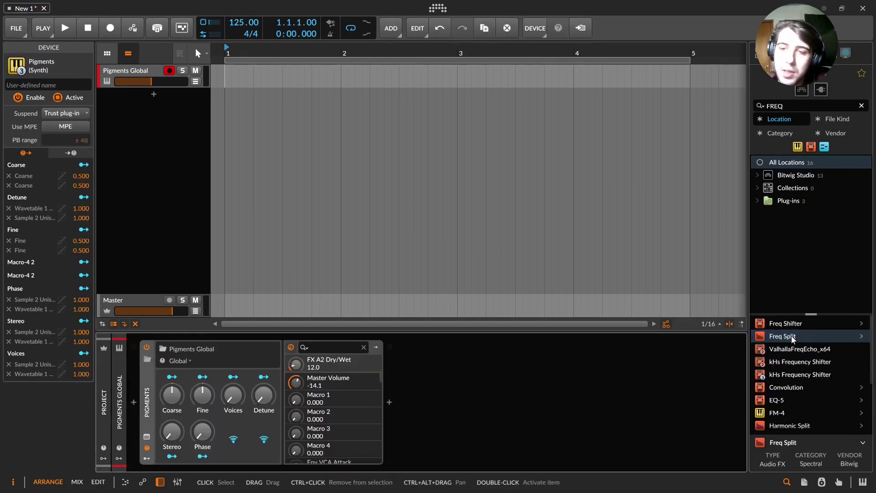
Step: Add Freq Split after Pigments and switch off its channels 3 and 1
double_click(791, 336)
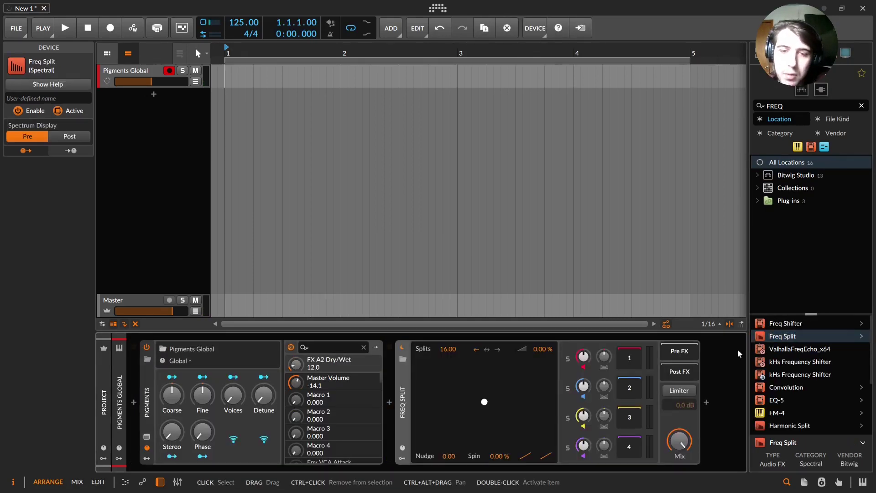
click(697, 426)
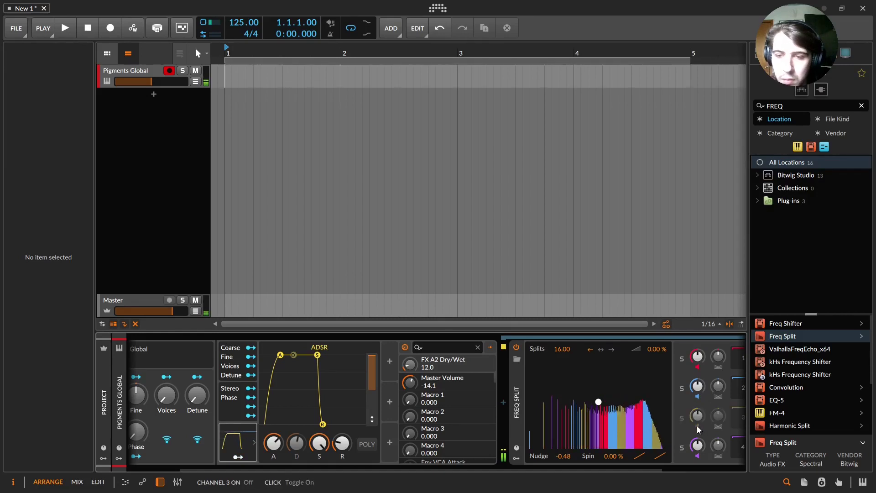
click(698, 368)
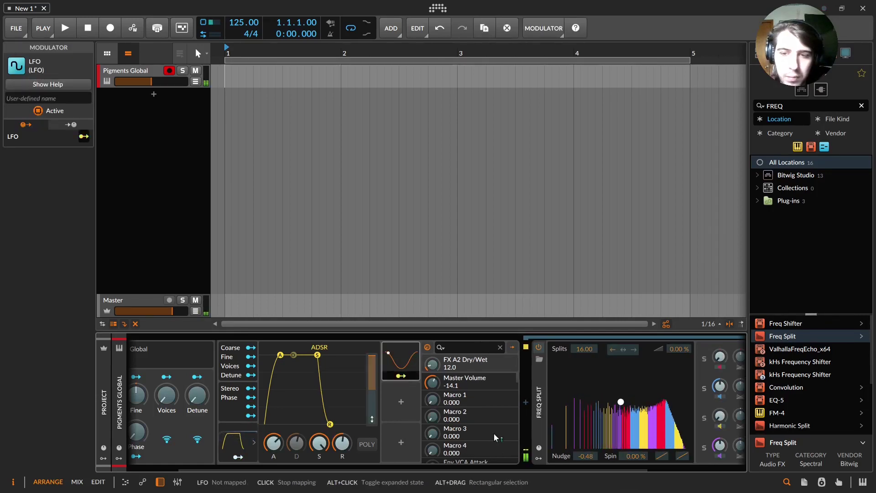
drag(506, 467, 522, 472)
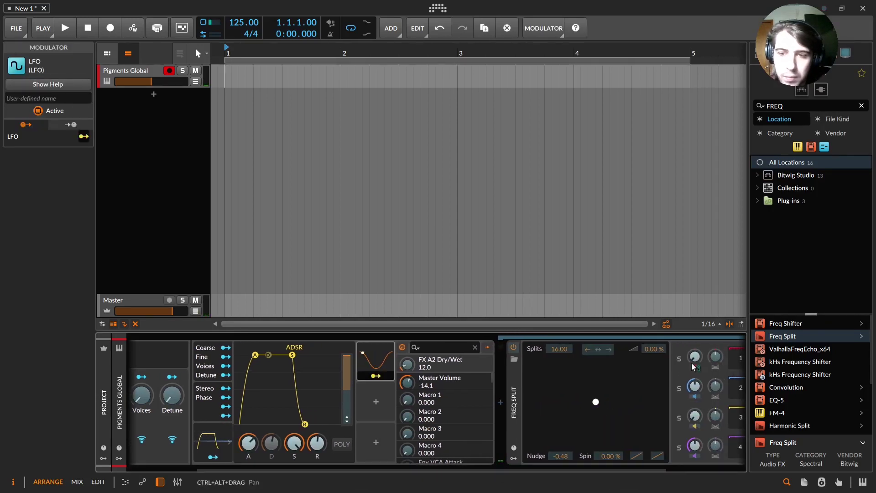
drag(696, 357, 695, 342)
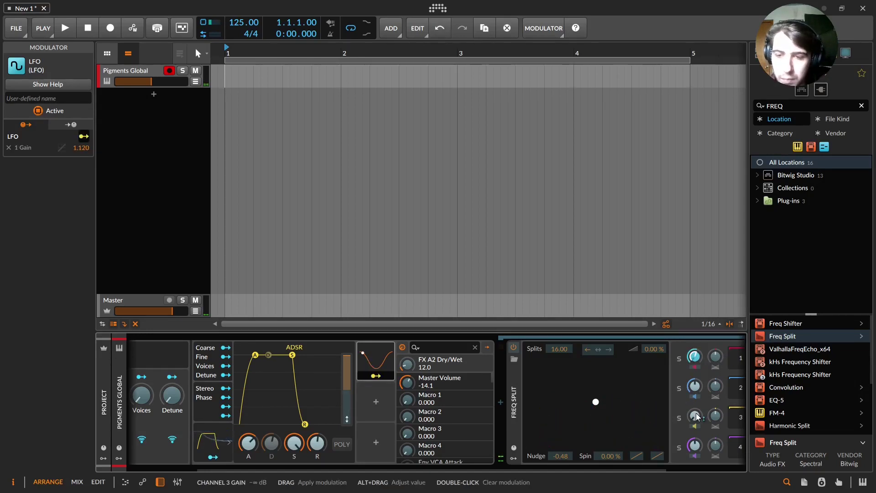
drag(694, 415, 693, 407)
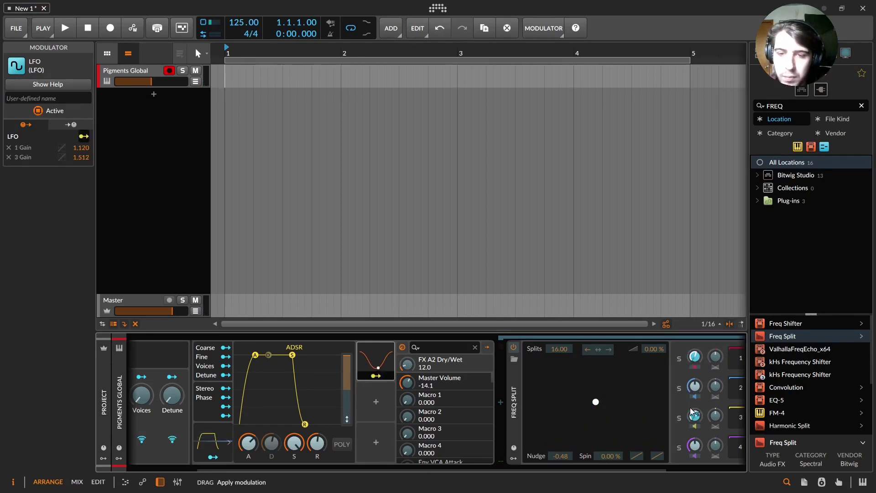
Step: Expand the LFO modulator and set its timebase to Triplet 8th note after trying the plain 8th note
click(391, 361)
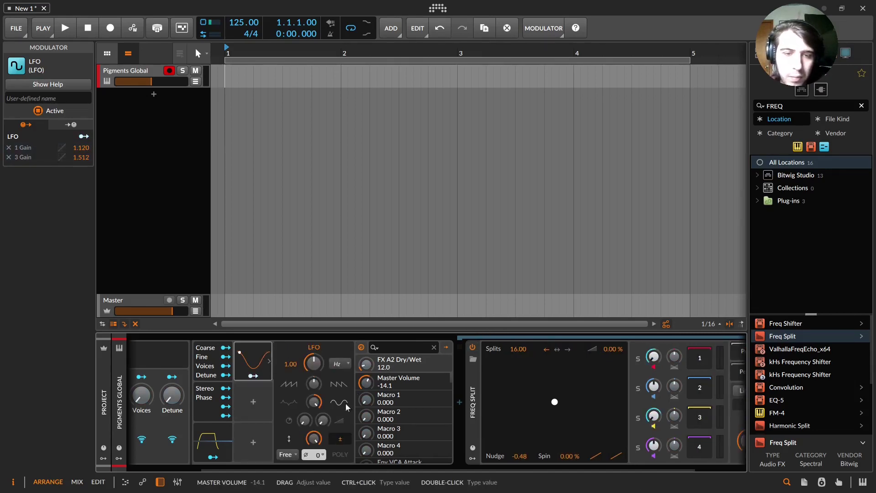
click(337, 363)
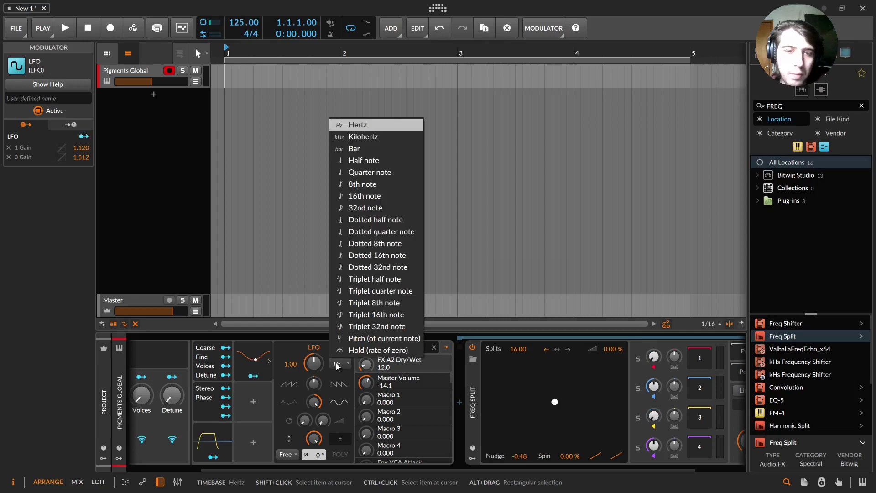
click(392, 184)
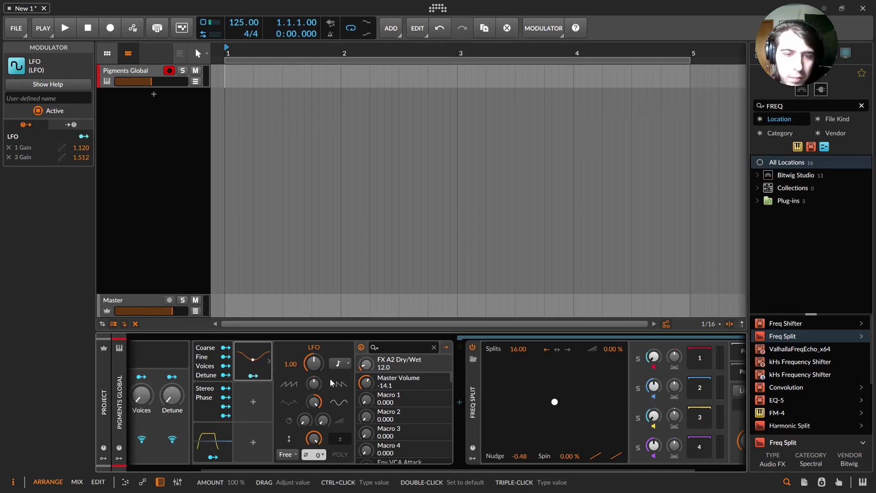
click(338, 363)
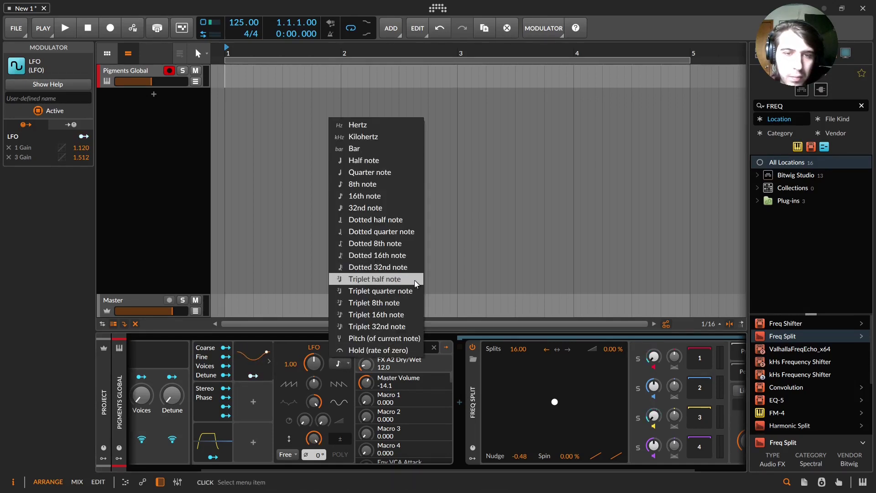
click(404, 303)
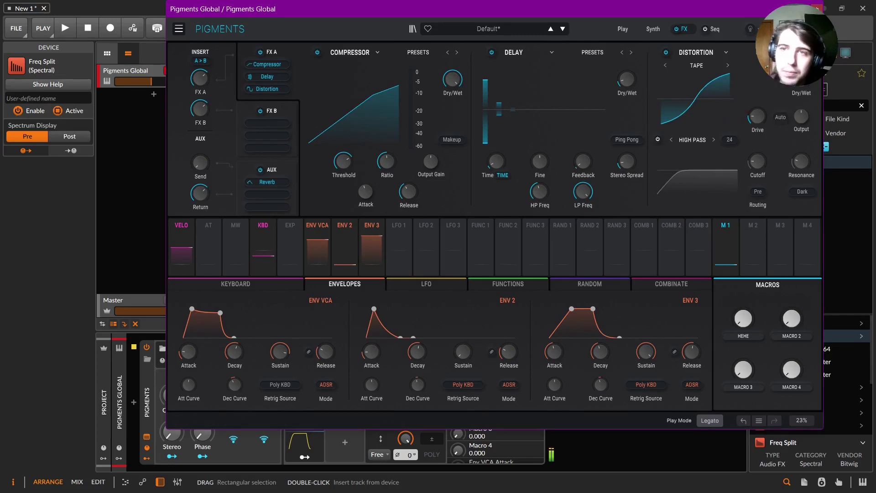
Step: Close the Pigments window and raise the compressor control on Page 2 of the Pigments remote controls
click(817, 8)
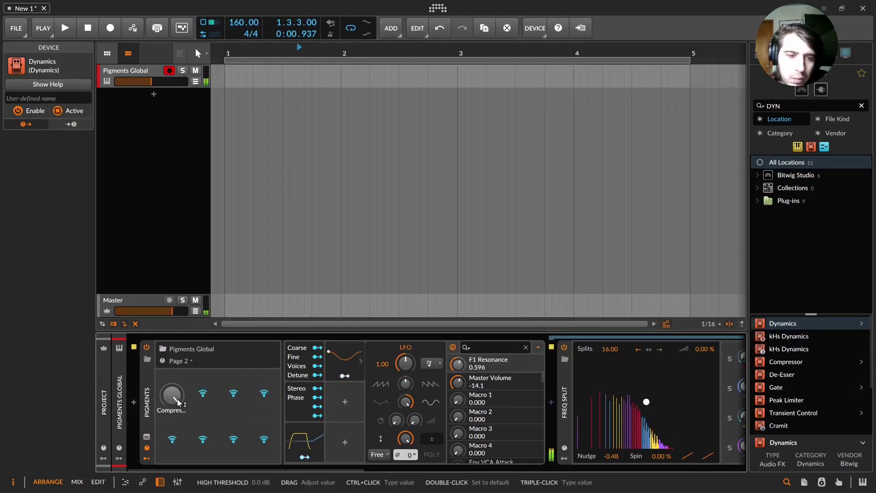
drag(178, 401, 173, 365)
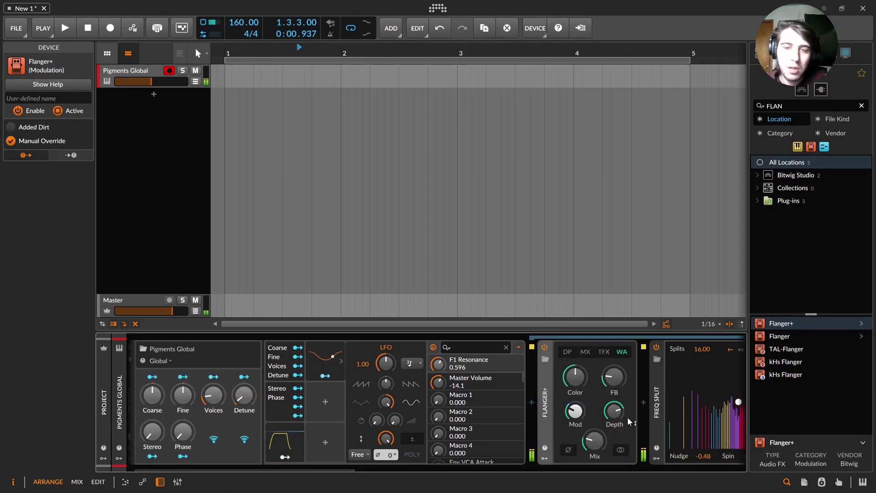
Step: Adjust the color, feedback and depth of Flanger+, raise its mix and turn on stereo-ize modulation
drag(630, 421, 630, 421)
drag(614, 377, 576, 377)
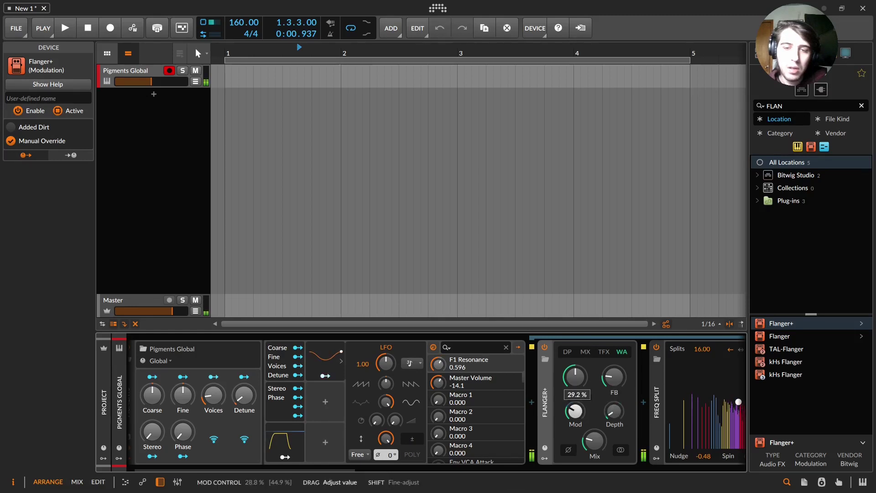
mouse_move(595, 442)
mouse_down()
mouse_move(595, 421)
mouse_move(594, 441)
mouse_up()
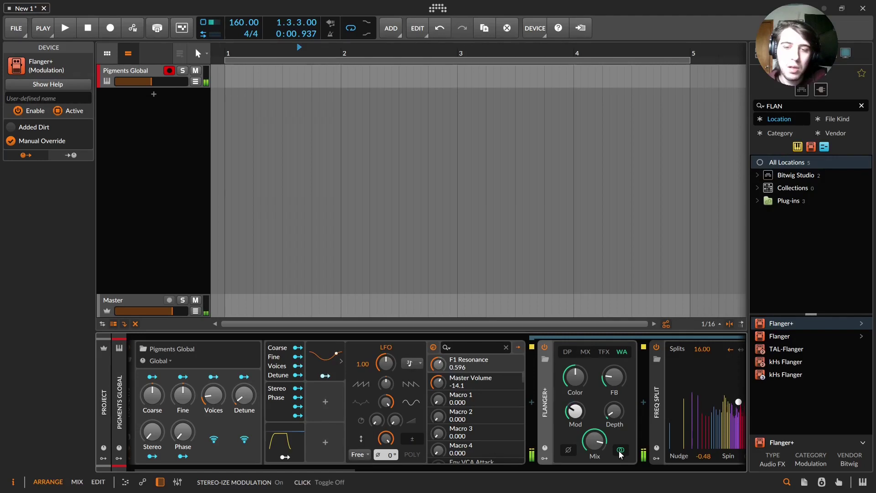
drag(614, 377, 575, 372)
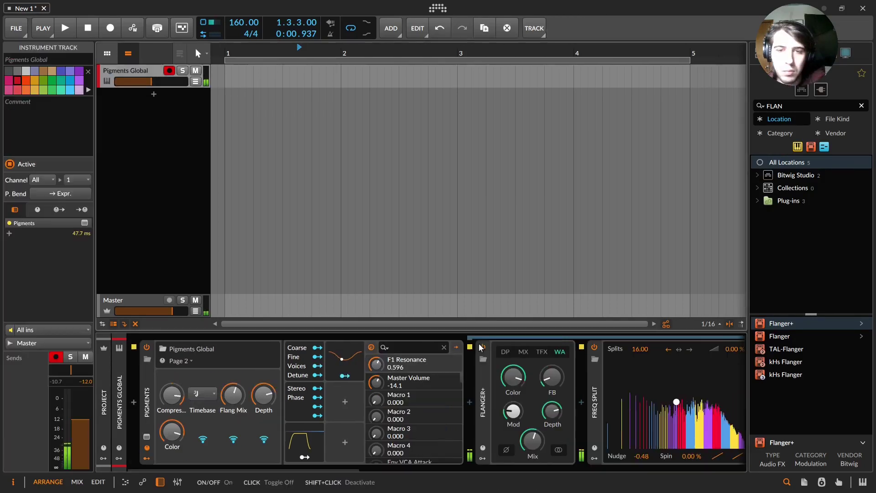
Step: Compare the sound with Flanger+ bypassed and enabled, and fine-tune its feedback and depth
click(481, 346)
click(481, 348)
drag(552, 377, 552, 378)
drag(548, 407, 547, 407)
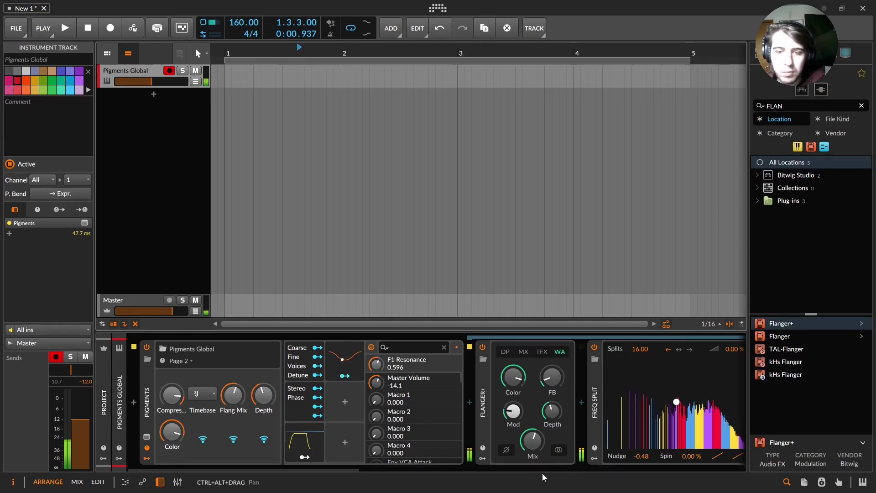
Step: Move the Tool device into the High band of Multiband FX-2 and set the crossover frequency to 280 Hz
drag(361, 465, 383, 475)
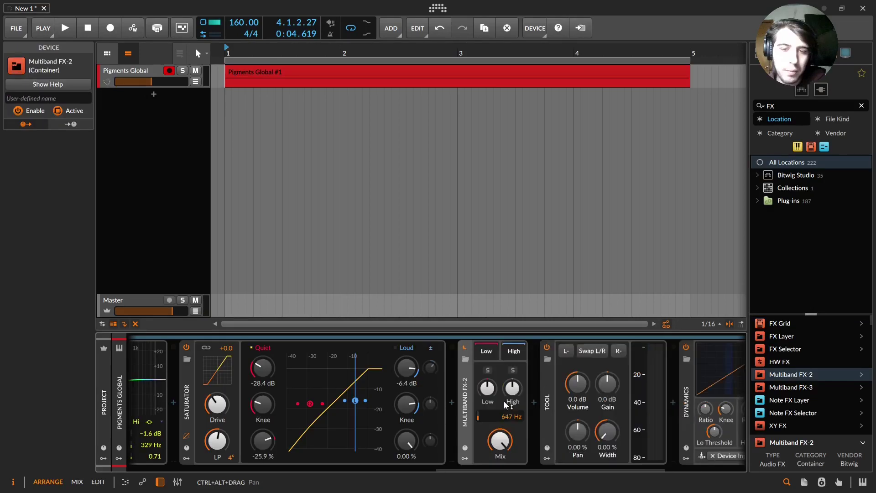
click(554, 390)
key(Delete)
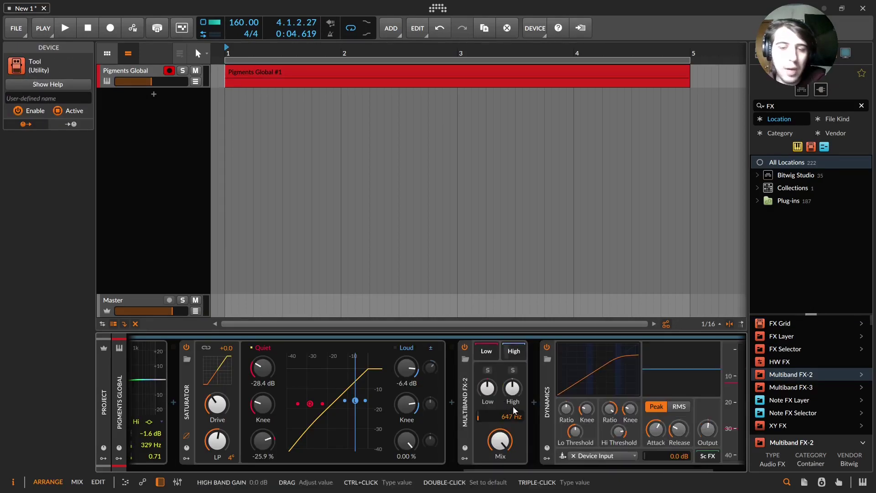
double_click(512, 419)
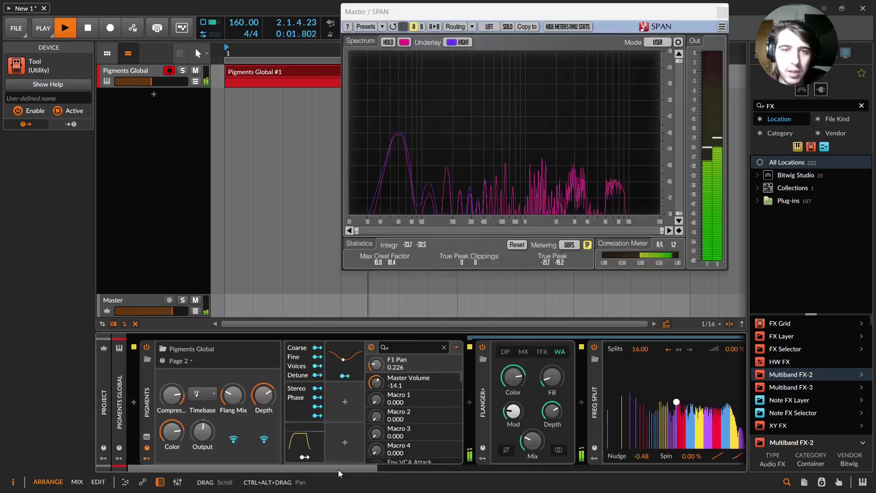
drag(339, 470, 667, 430)
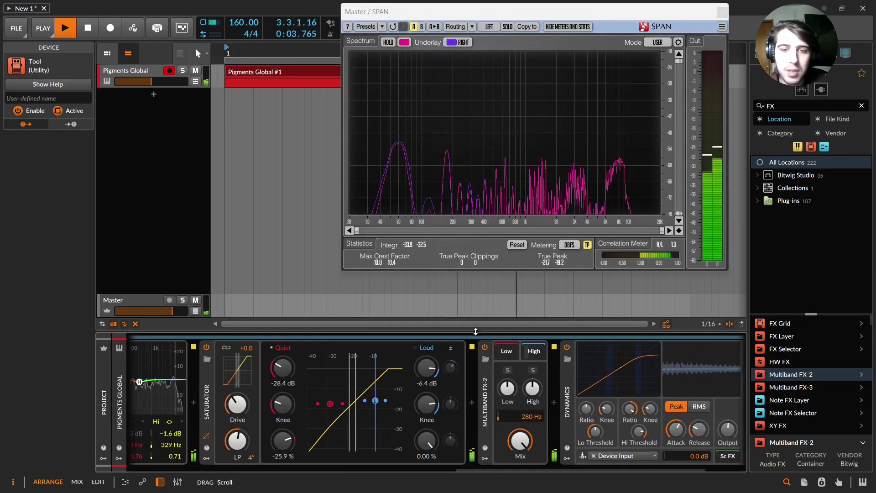
Step: Move the Tool device from the High band to the Low band of Multiband FX-2 and stop playback
click(537, 353)
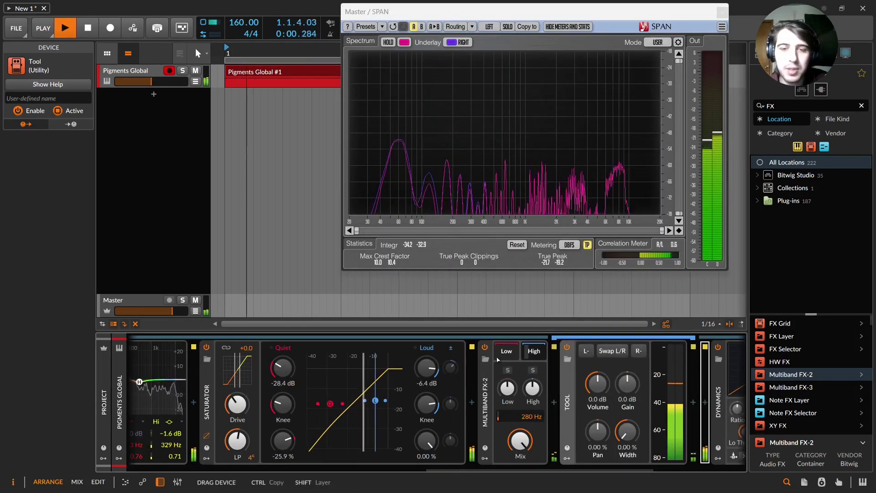
key(Delete)
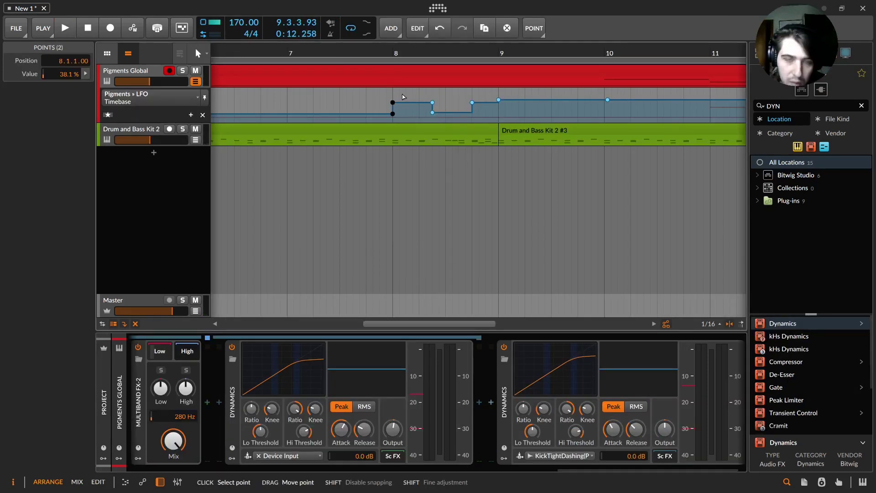
key(space)
Step: Bring up the Pigments Global track in the arrangement with its device chain for inspection
drag(434, 53, 397, 87)
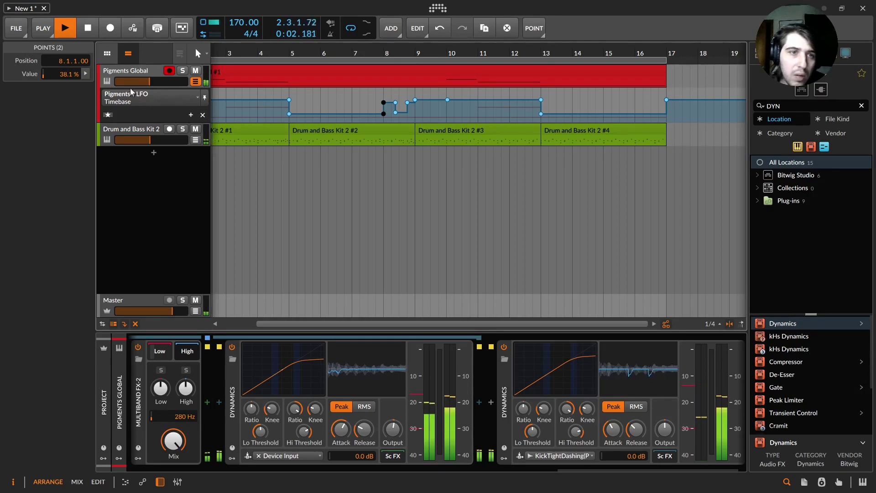
click(130, 75)
double_click(130, 71)
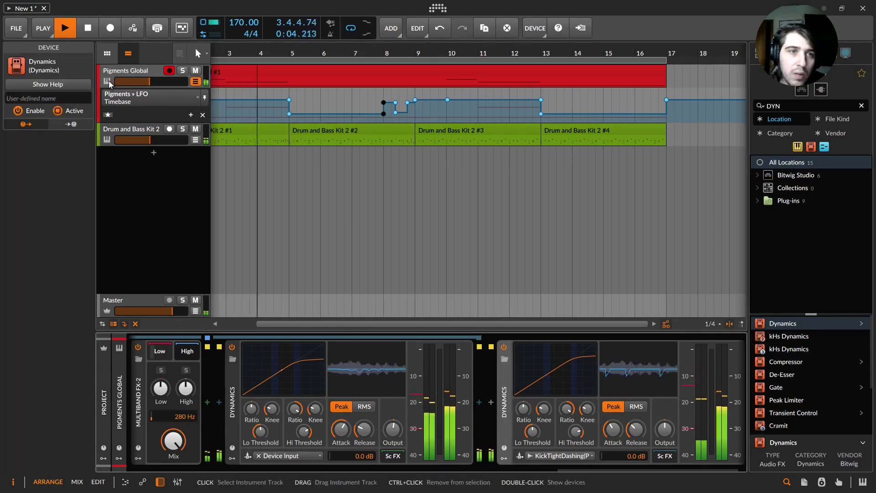
Step: Select the Drum and Bass Kit 2 track, stop playback and show its Drum Machine device
click(131, 133)
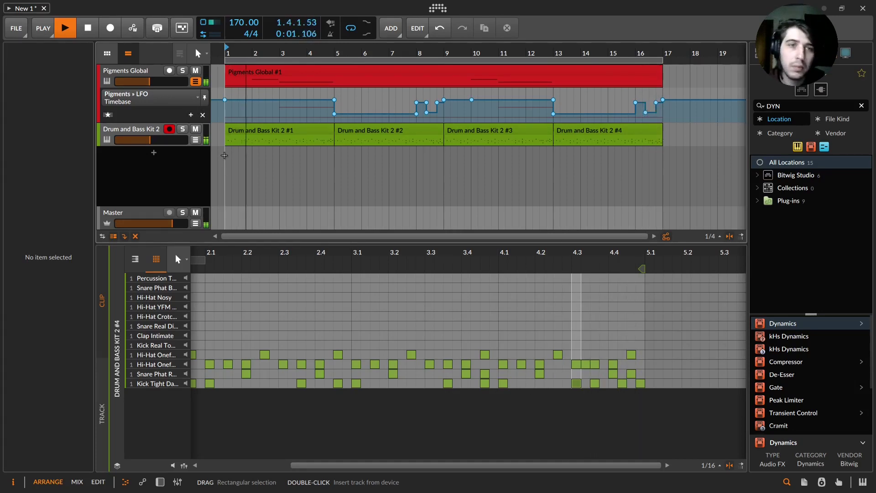
key(space)
key(d)
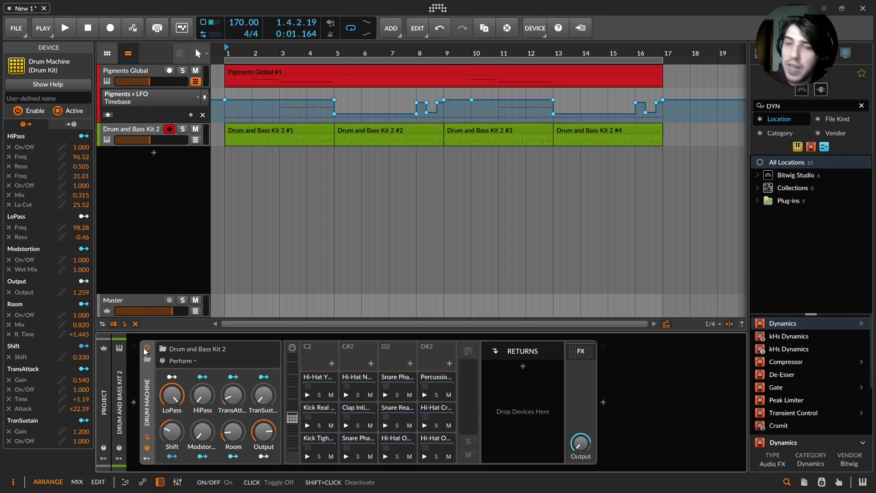
Step: Review the Pigments Global device chain and place the arrangement cursor at 1.1.1.00
click(130, 67)
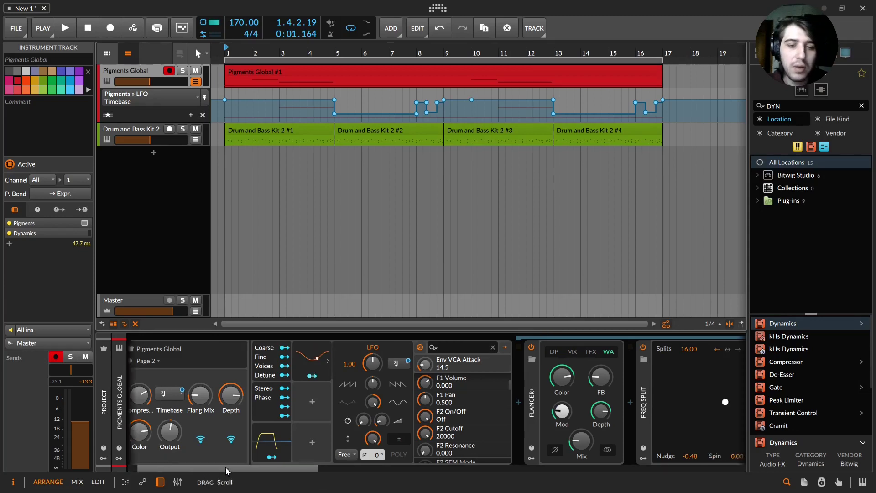
click(226, 144)
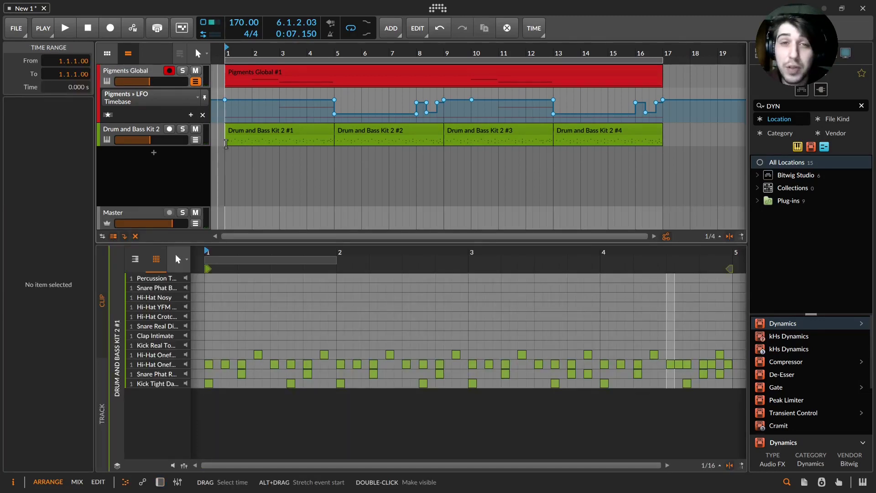